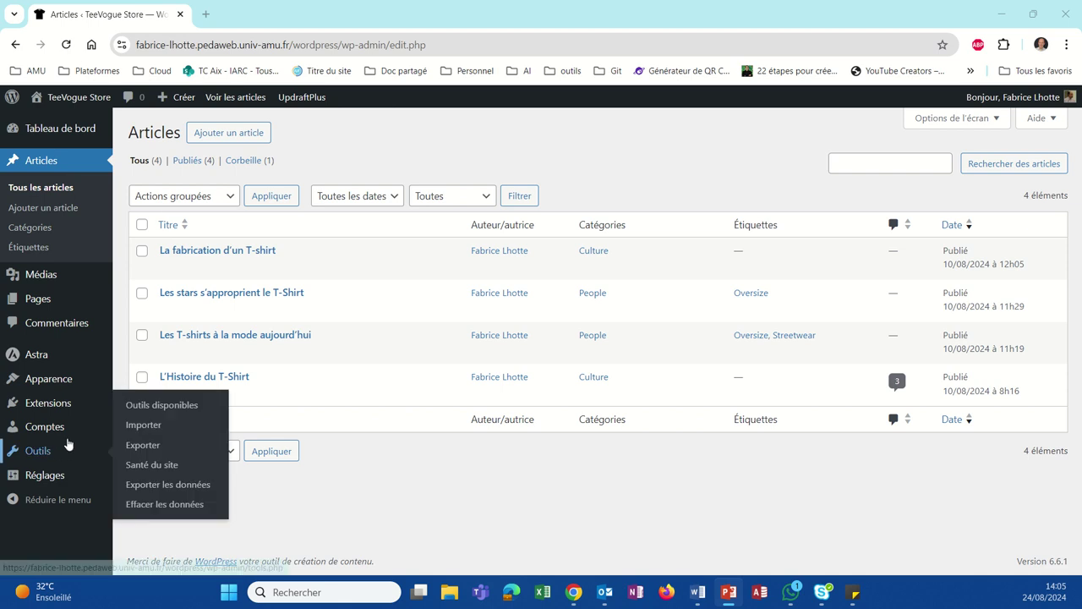
# Open the installed Extensions page from the admin sidebar
pyautogui.click(28, 405)
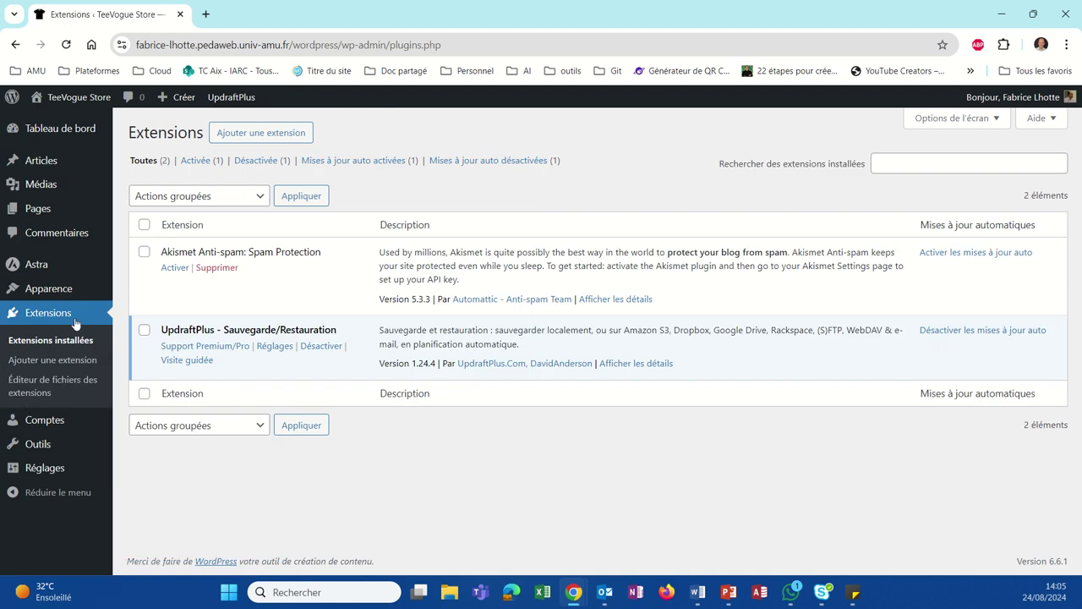
# Search the Add Plugins directory for 'wp fastest'
pyautogui.click(244, 139)
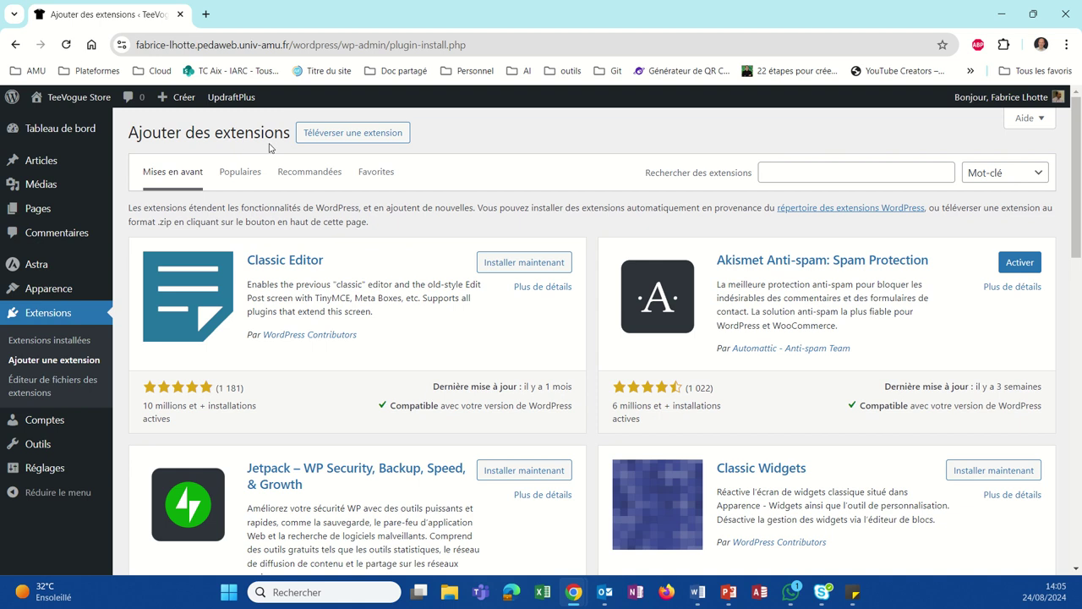
pyautogui.click(820, 167)
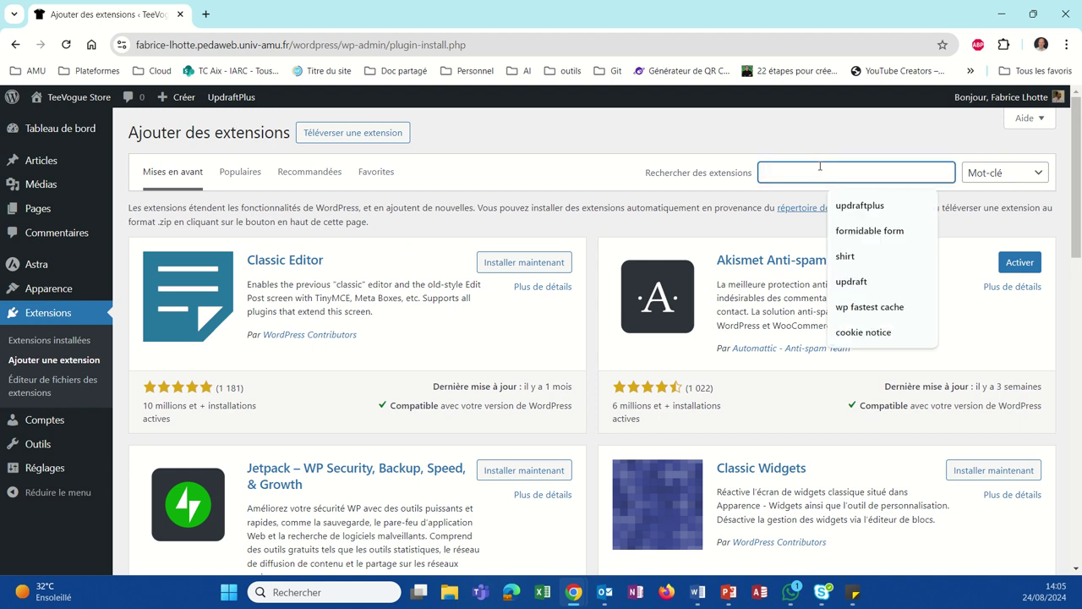
pyautogui.write('wp')
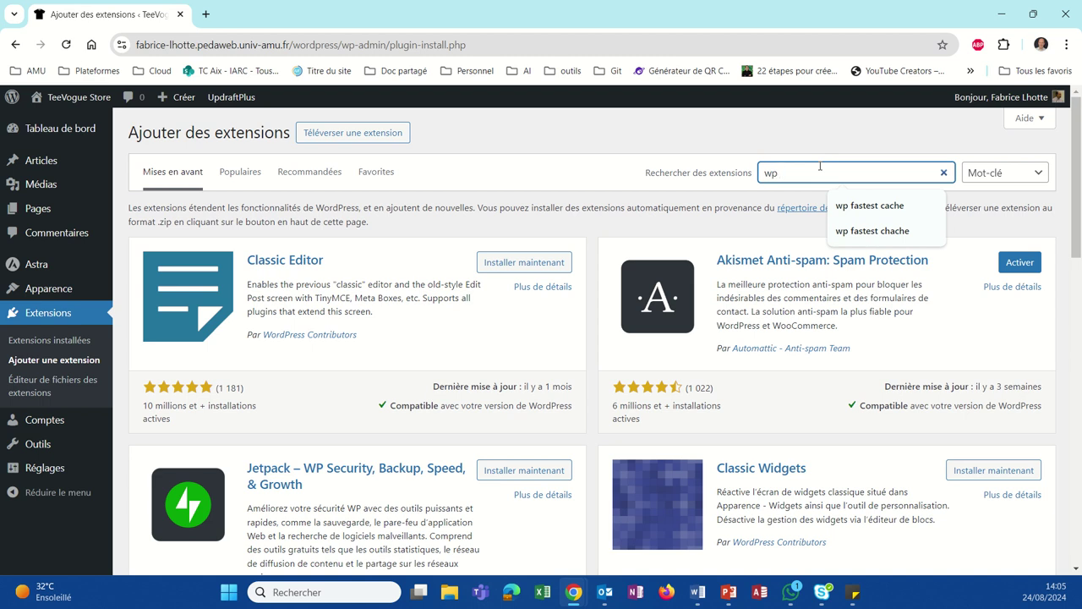
pyautogui.write('  faste')
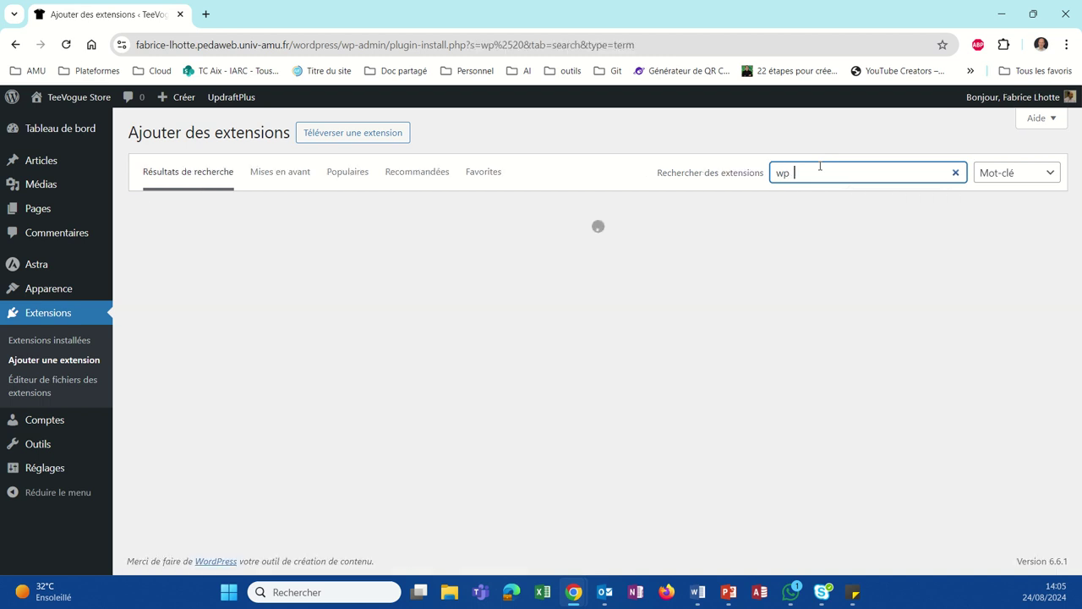
pyautogui.write('st')
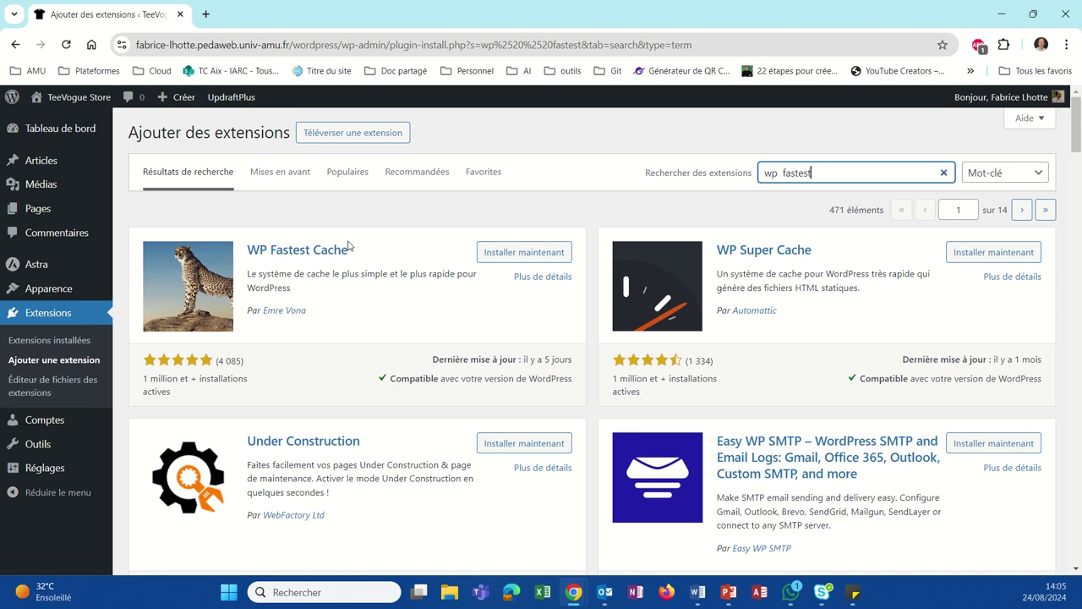
# Install WP Fastest Cache from the search results and activate it
pyautogui.click(523, 253)
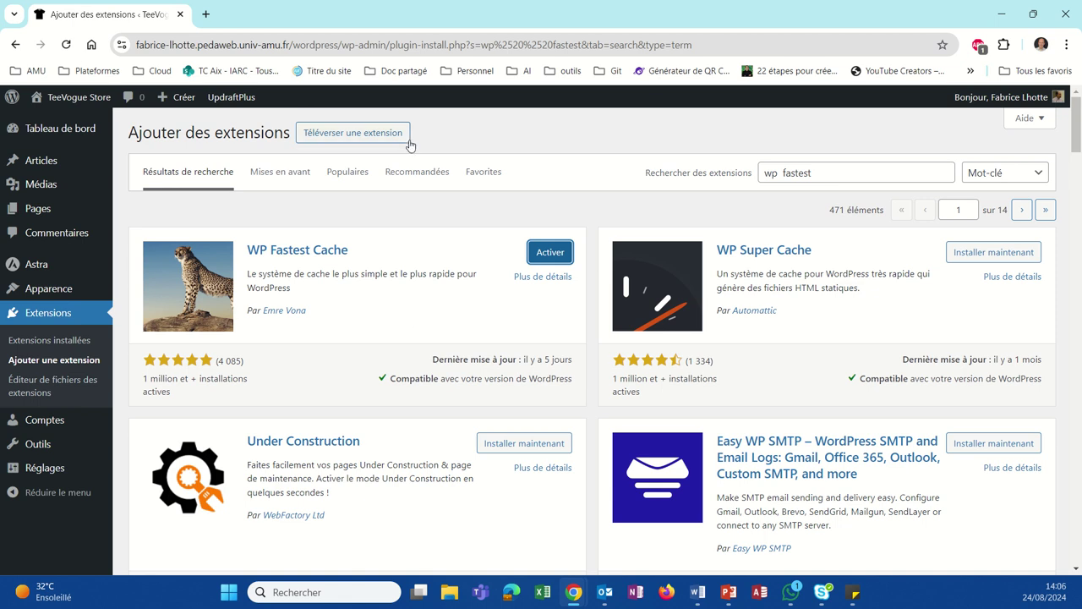
pyautogui.click(534, 255)
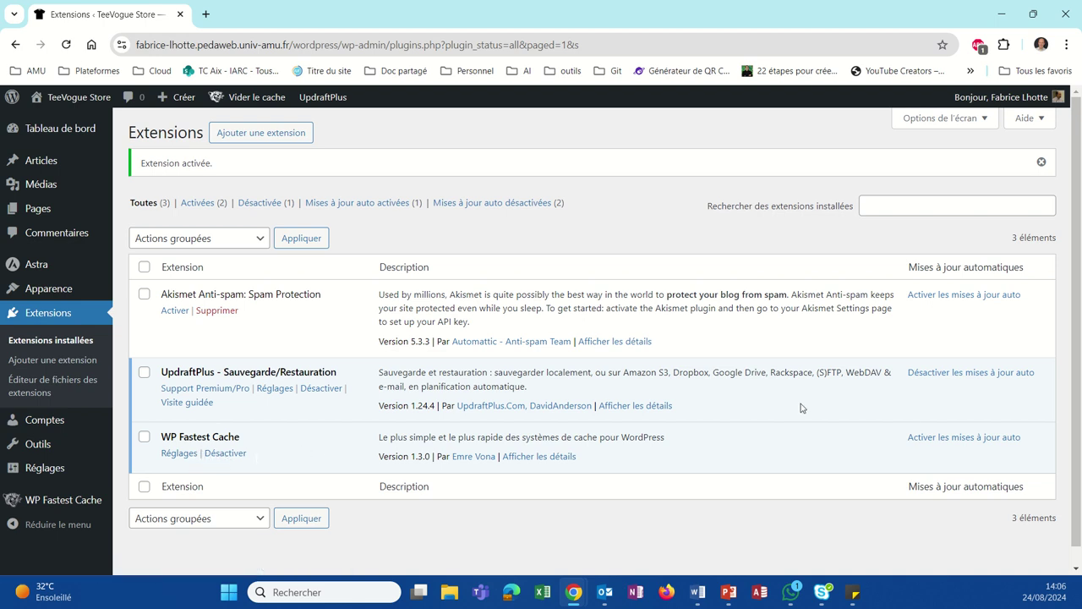
# Enable auto-updates in the WP Fastest Cache row and go to its settings from the sidebar
pyautogui.click(939, 441)
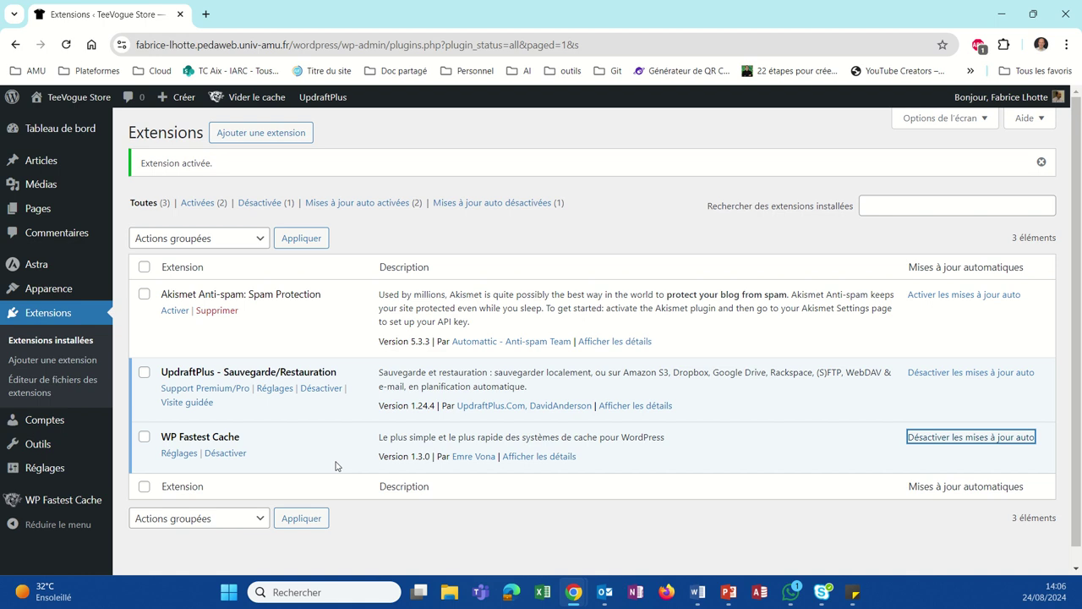
pyautogui.click(48, 506)
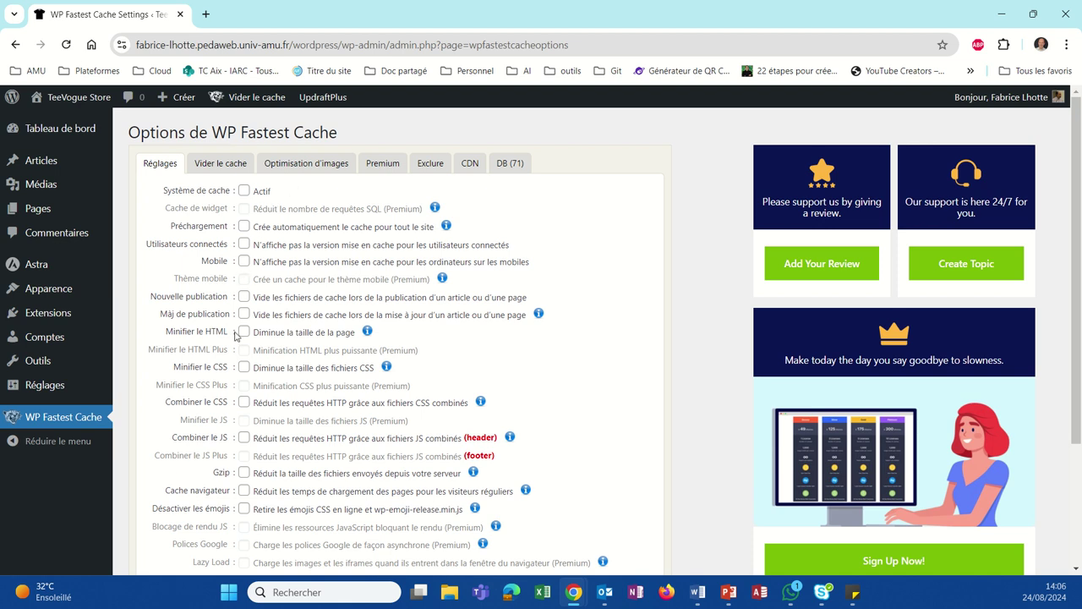
# Clear all cache from the admin-bar Vider le cache menu and tick Cache System Actif
pyautogui.moveTo(250, 96)
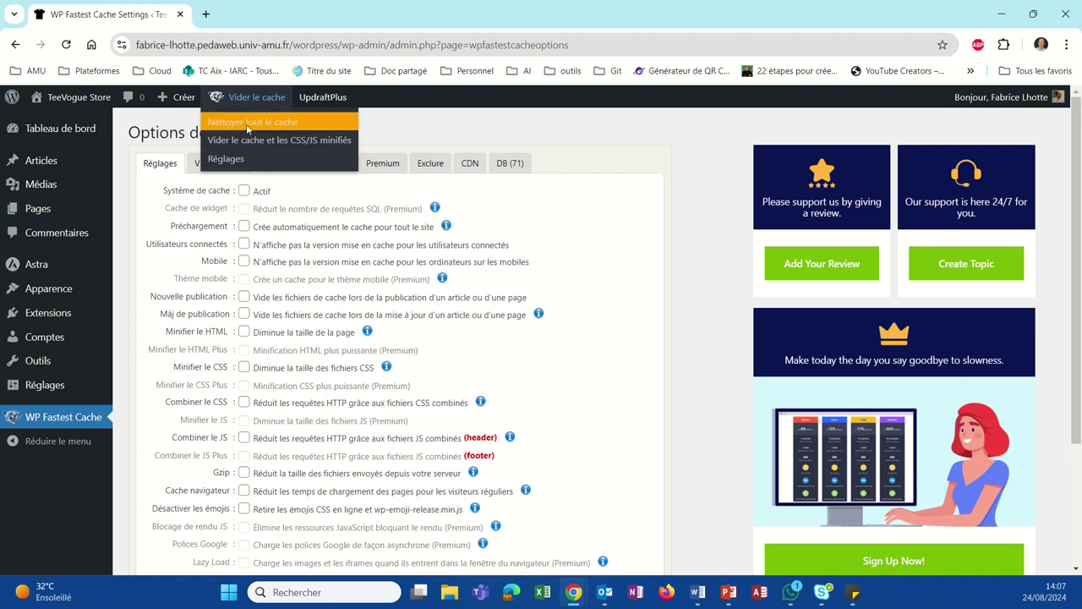
pyautogui.click(247, 125)
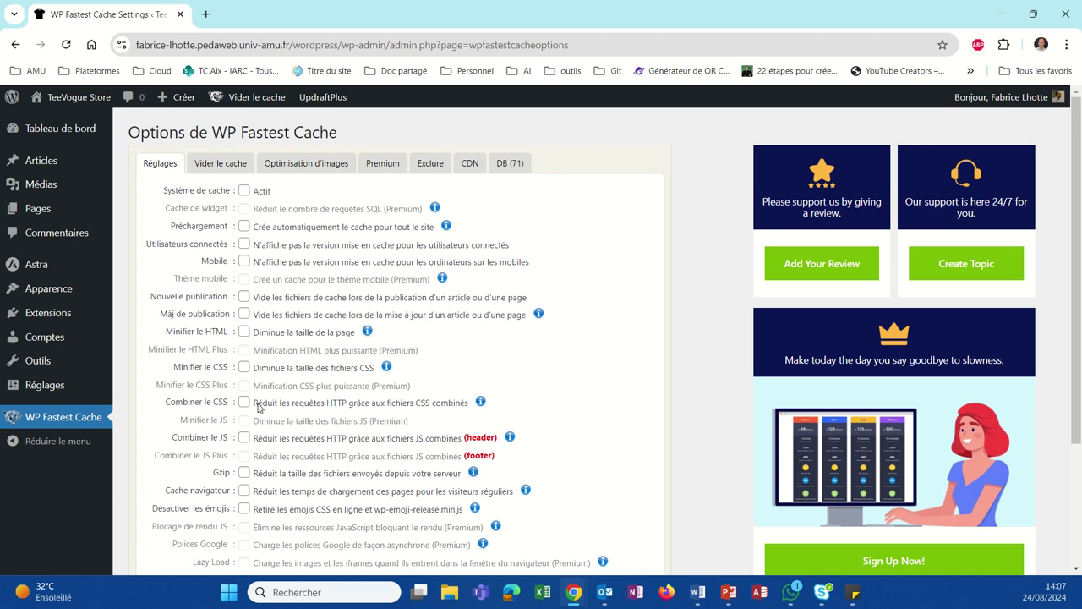
pyautogui.click(245, 192)
# Tick Preload and keep the Default newest-to-oldest preload method
pyautogui.click(244, 228)
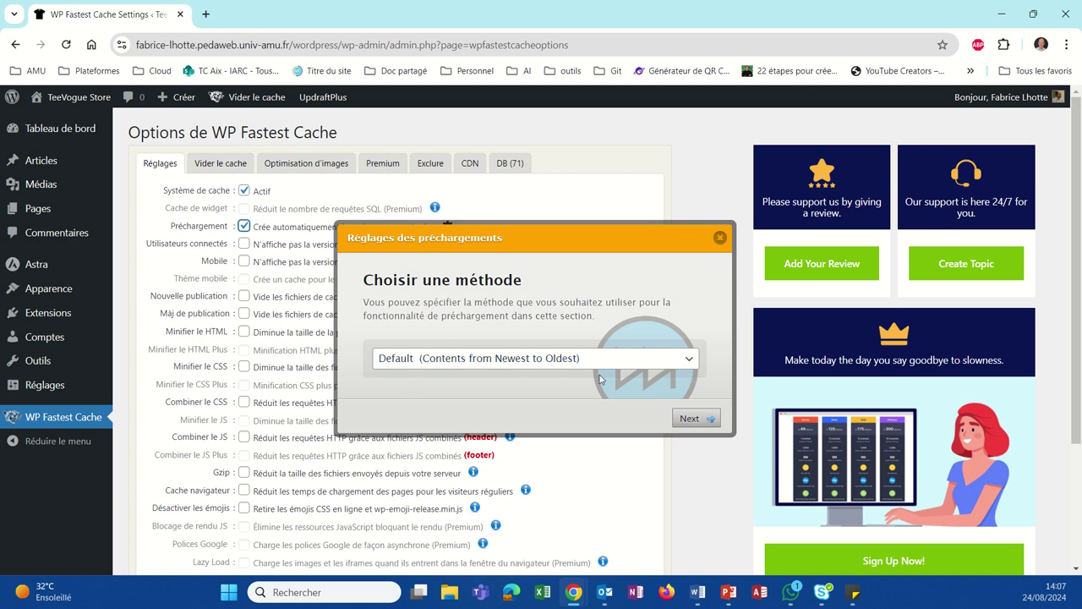
pyautogui.click(687, 363)
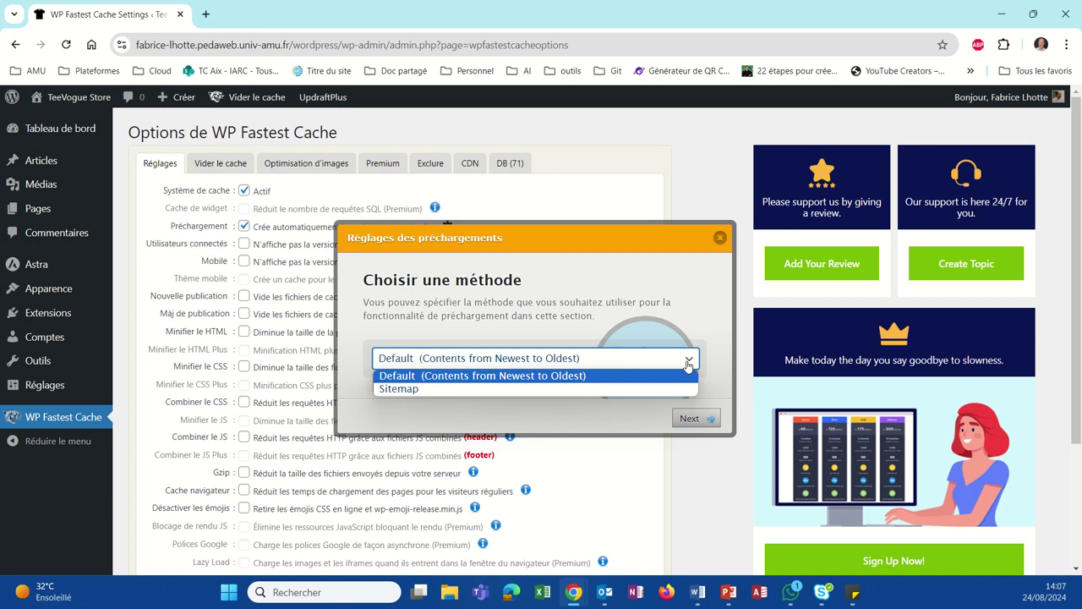
pyautogui.click(688, 363)
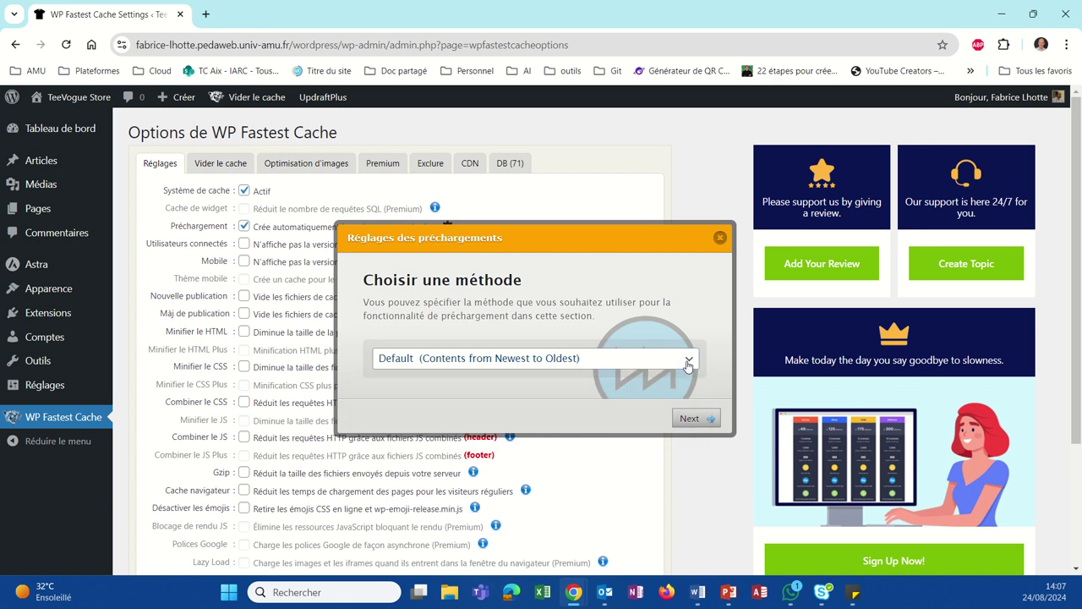
pyautogui.click(700, 420)
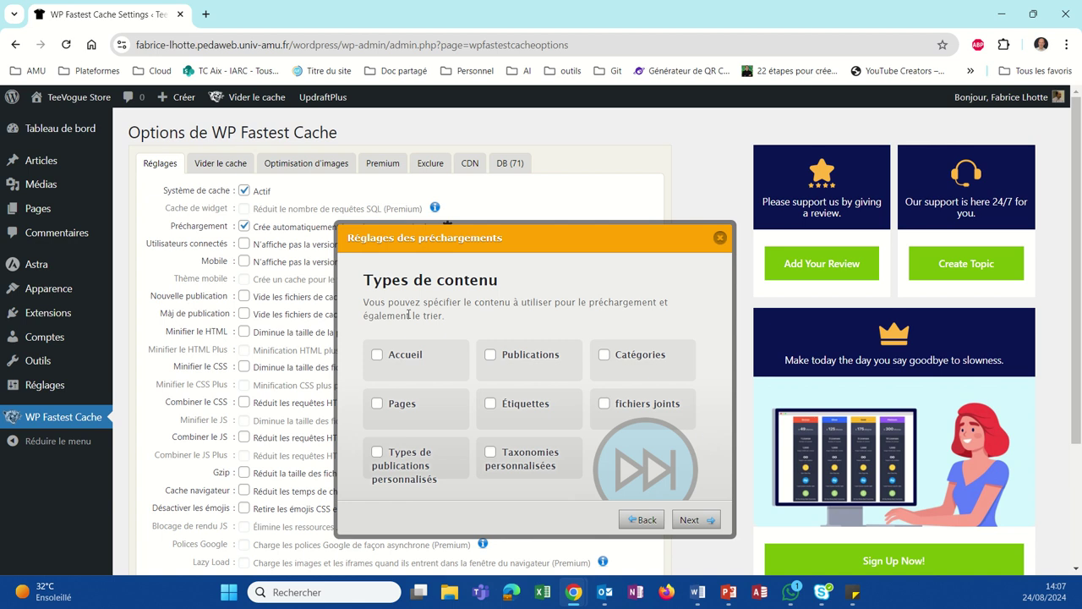
# Preload home page, posts, pages and custom post types, finishing at 4 pages per minute
pyautogui.click(378, 354)
pyautogui.click(497, 360)
pyautogui.click(378, 406)
pyautogui.click(377, 454)
pyautogui.click(683, 523)
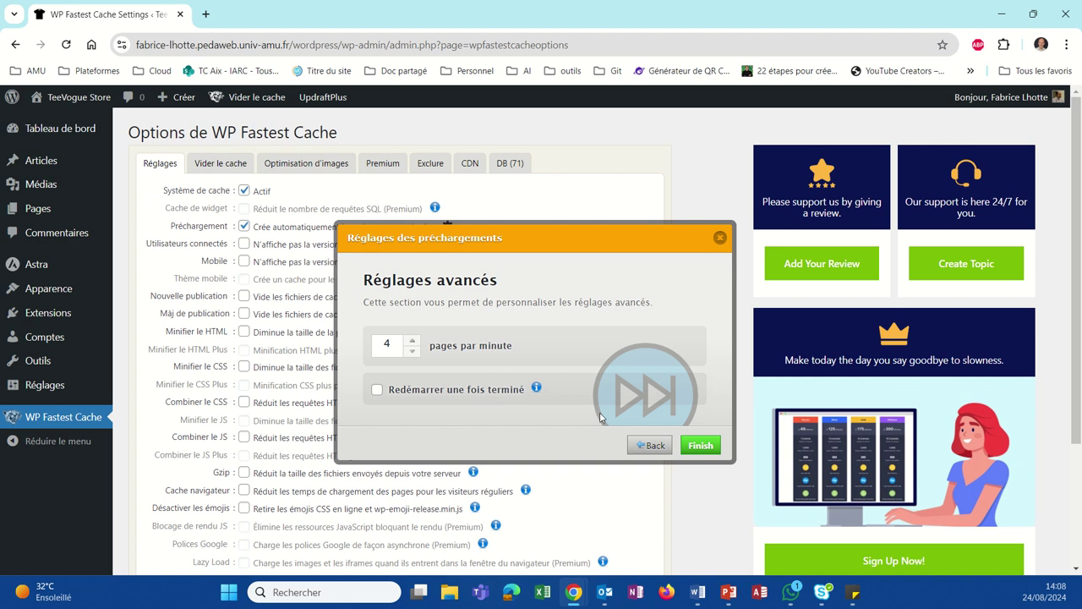
pyautogui.click(697, 445)
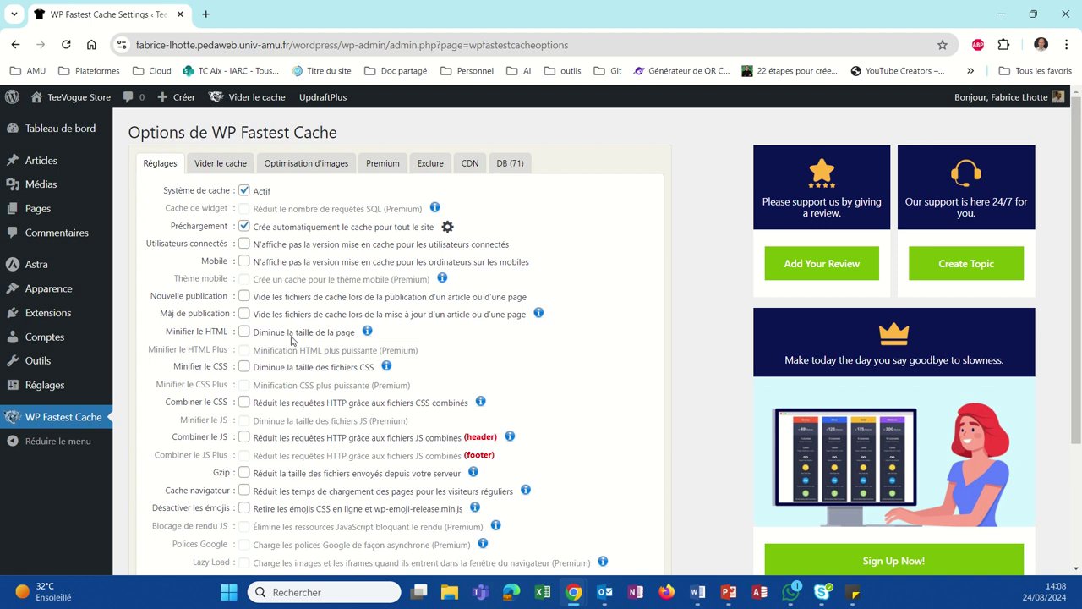
# Enable cache clearing on New Post and Update Post, confirming each, and tick Minify HTML
pyautogui.click(246, 300)
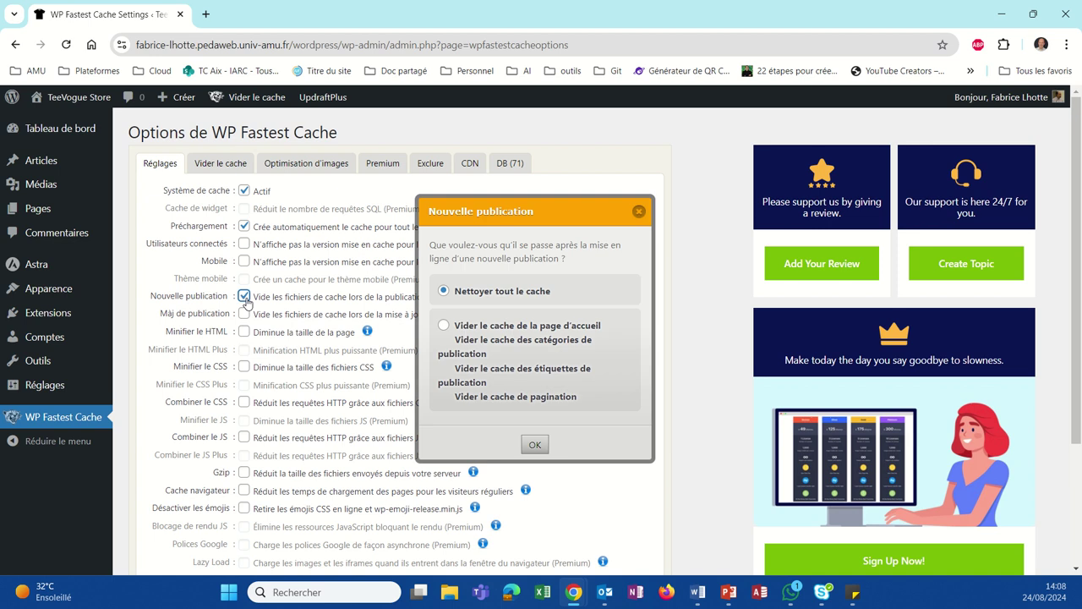
pyautogui.click(535, 444)
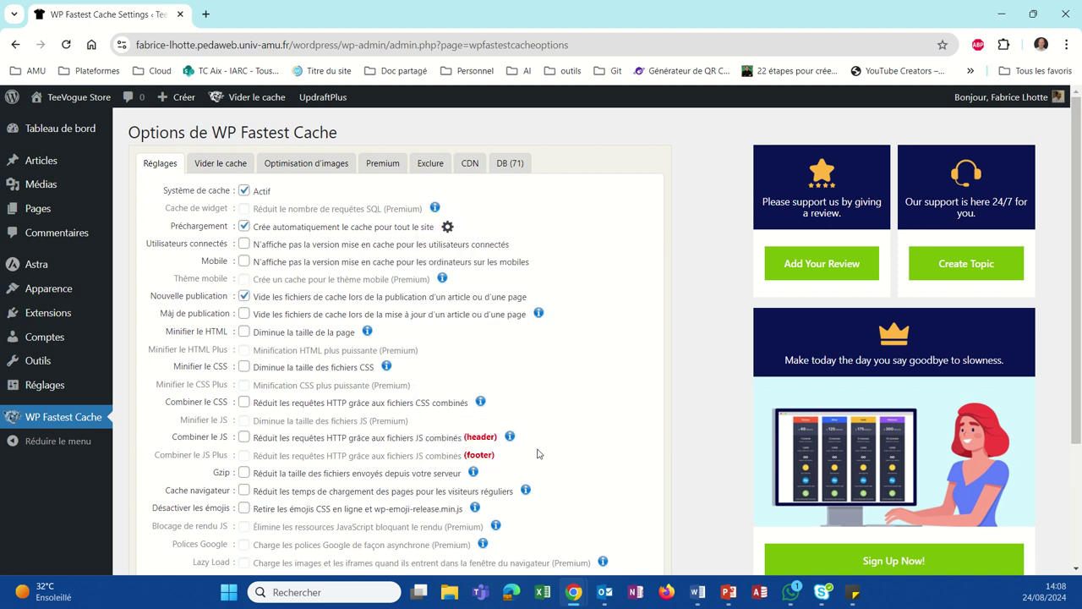
pyautogui.click(244, 314)
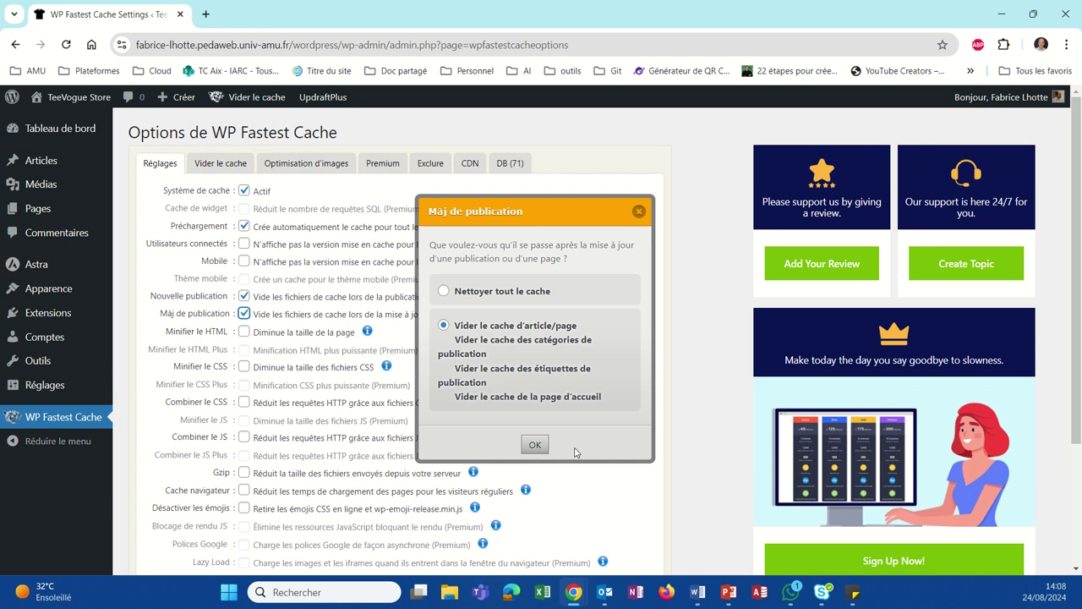
pyautogui.click(536, 447)
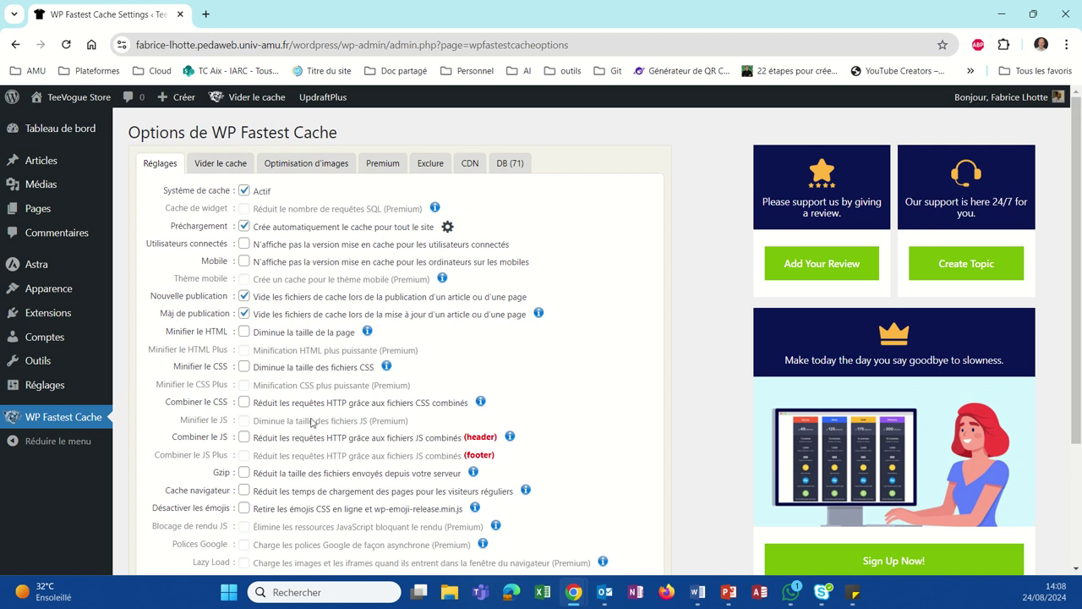
pyautogui.click(243, 331)
# Tick Minify CSS, Combine CSS, Gzip and Disable Emojis, then submit the options
pyautogui.click(244, 367)
pyautogui.click(244, 404)
pyautogui.click(244, 473)
pyautogui.click(245, 511)
pyautogui.scroll(-3, 333, 506)
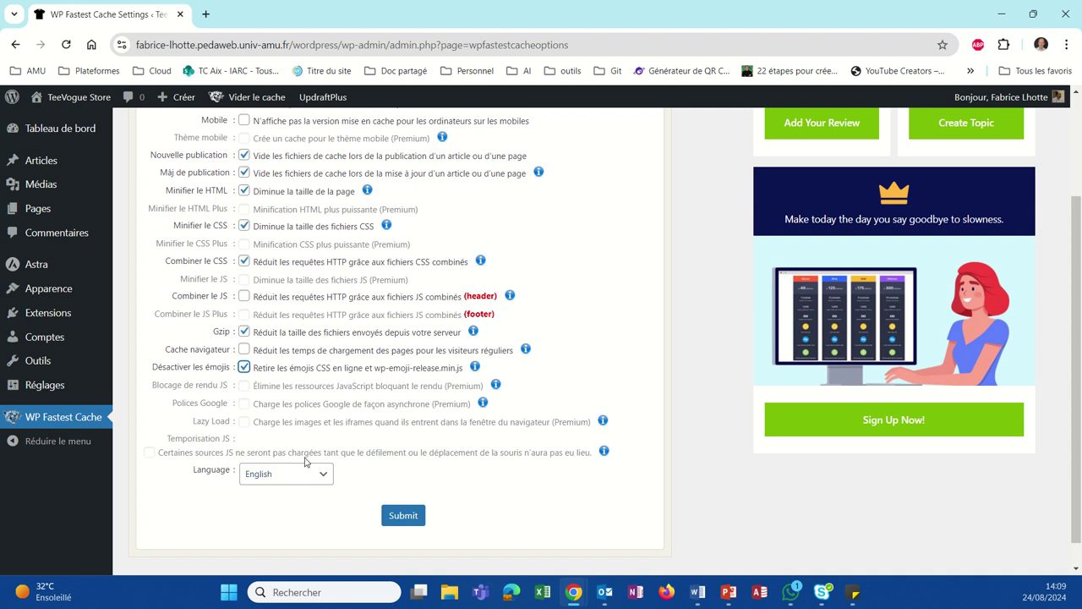
pyautogui.click(402, 518)
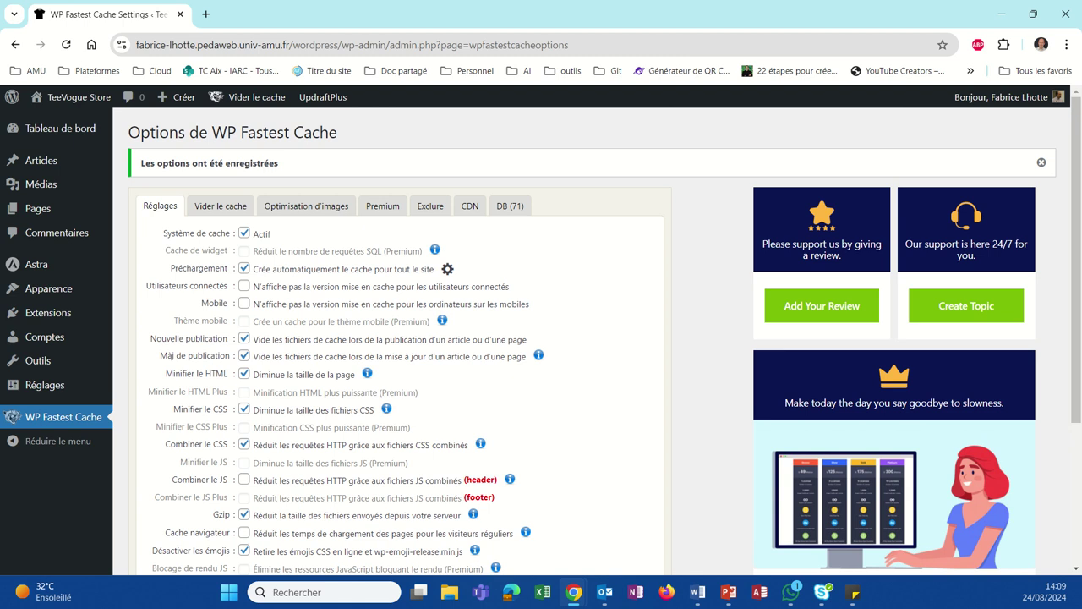
# Set the WP Fastest Cache language to Français and submit the settings again
pyautogui.scroll(-3, 604, 430)
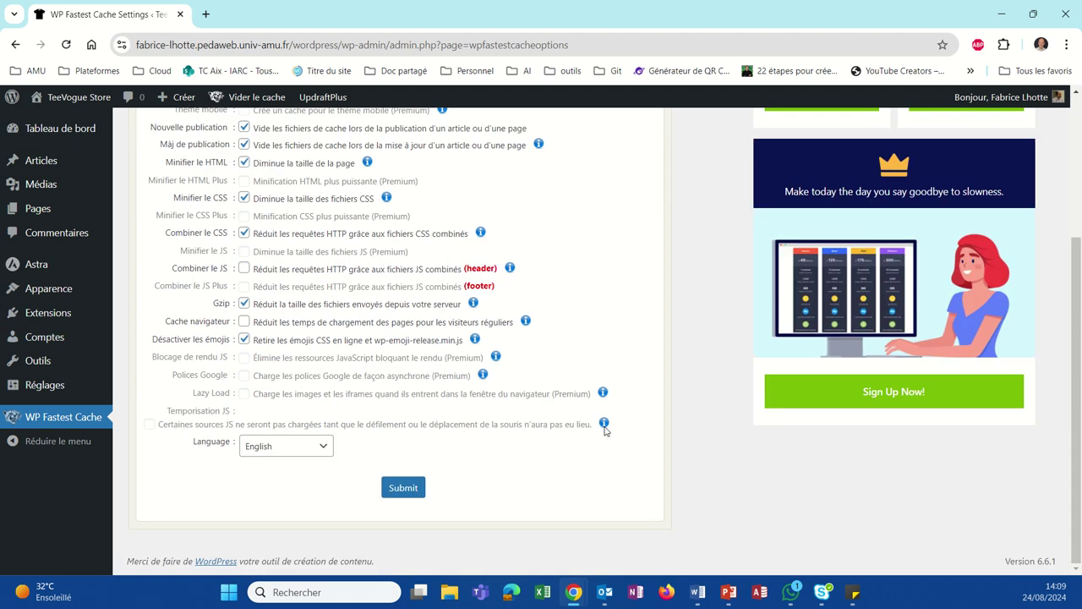
pyautogui.click(323, 448)
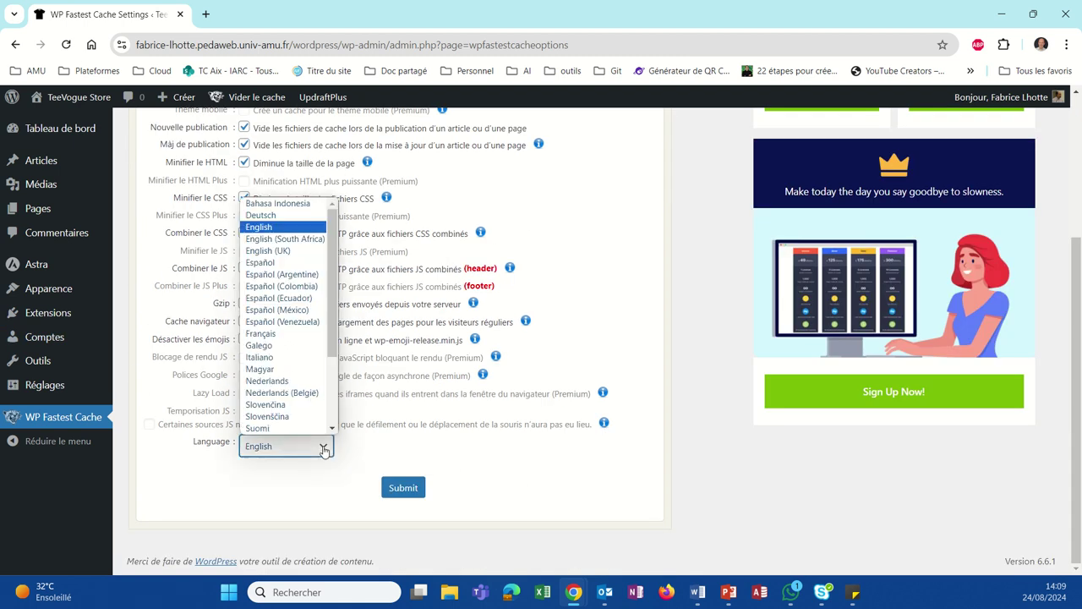
pyautogui.click(274, 335)
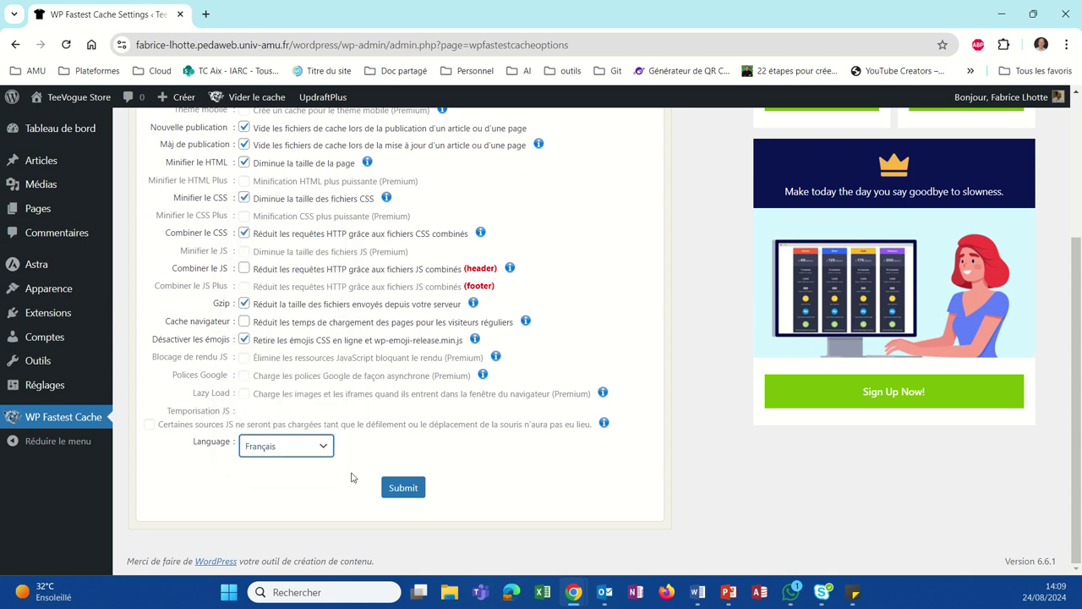
pyautogui.click(401, 488)
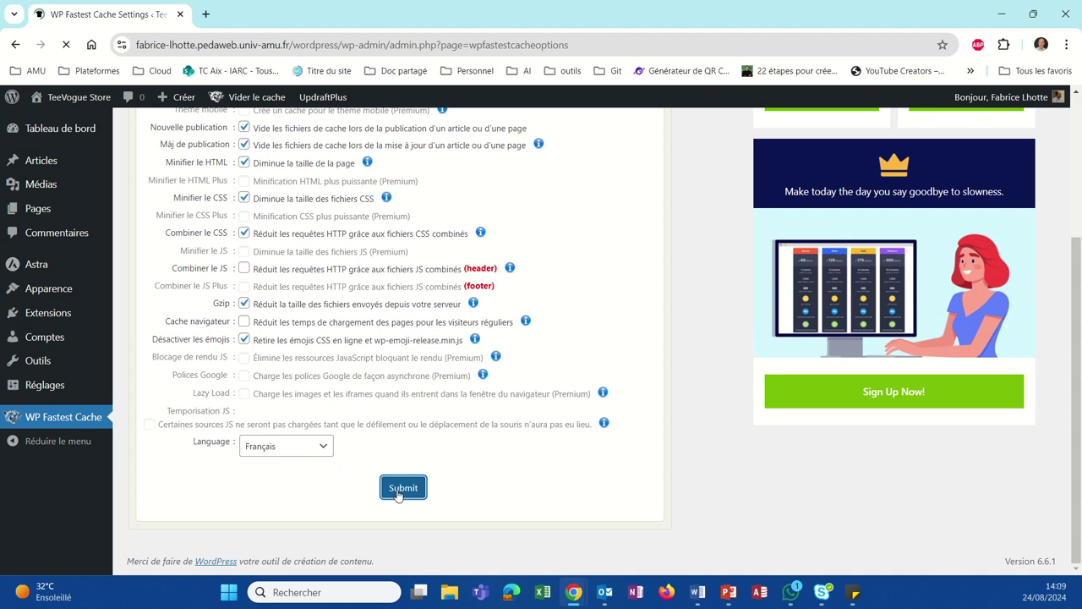
pyautogui.scroll(-3, 317, 383)
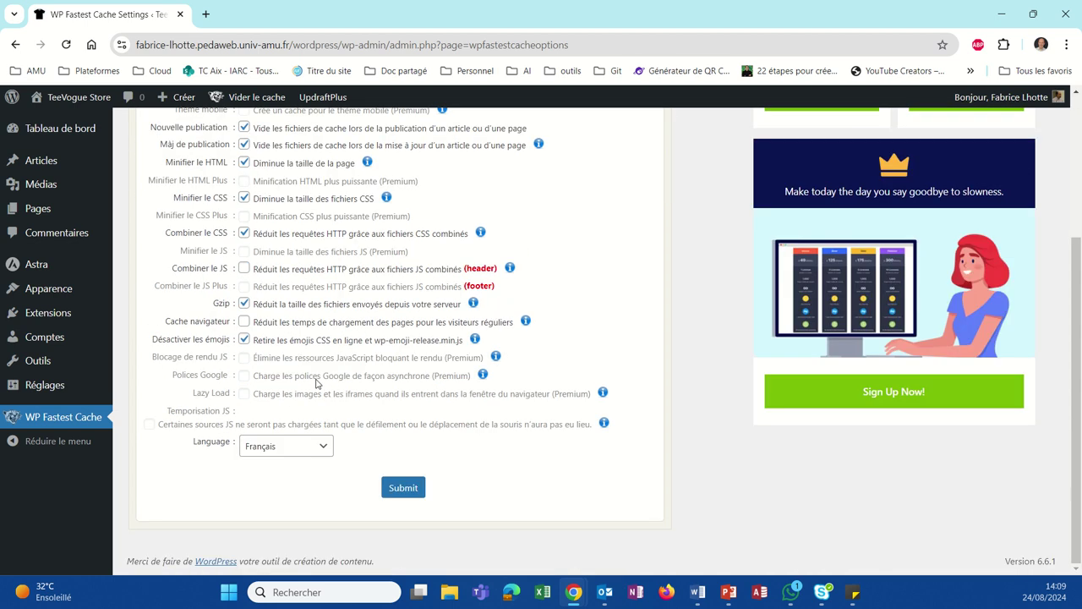
pyautogui.scroll(3, 317, 383)
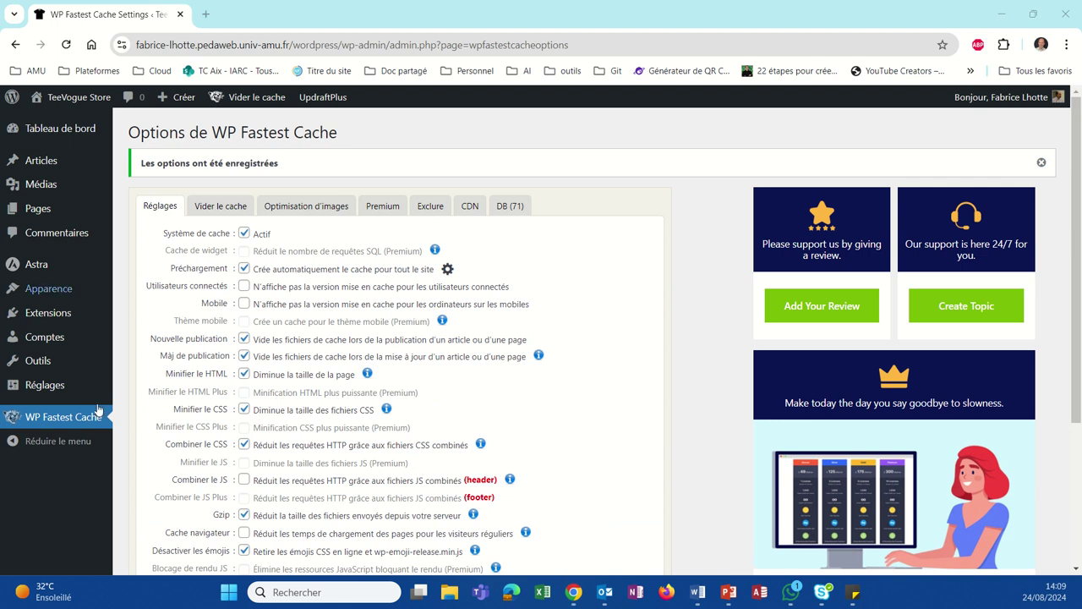
pyautogui.scroll(-2, 399, 394)
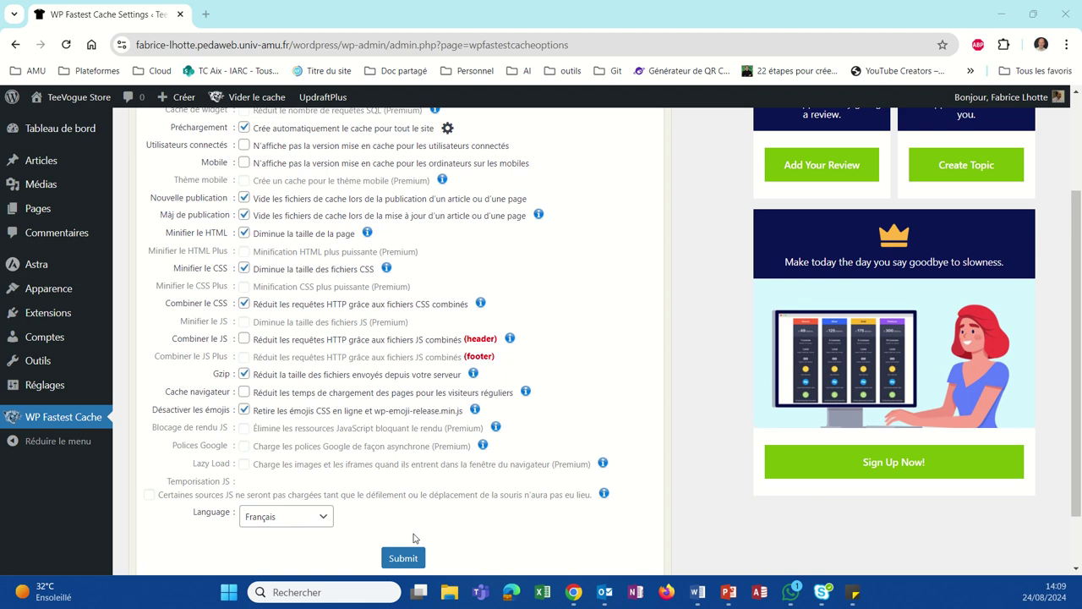
pyautogui.click(403, 558)
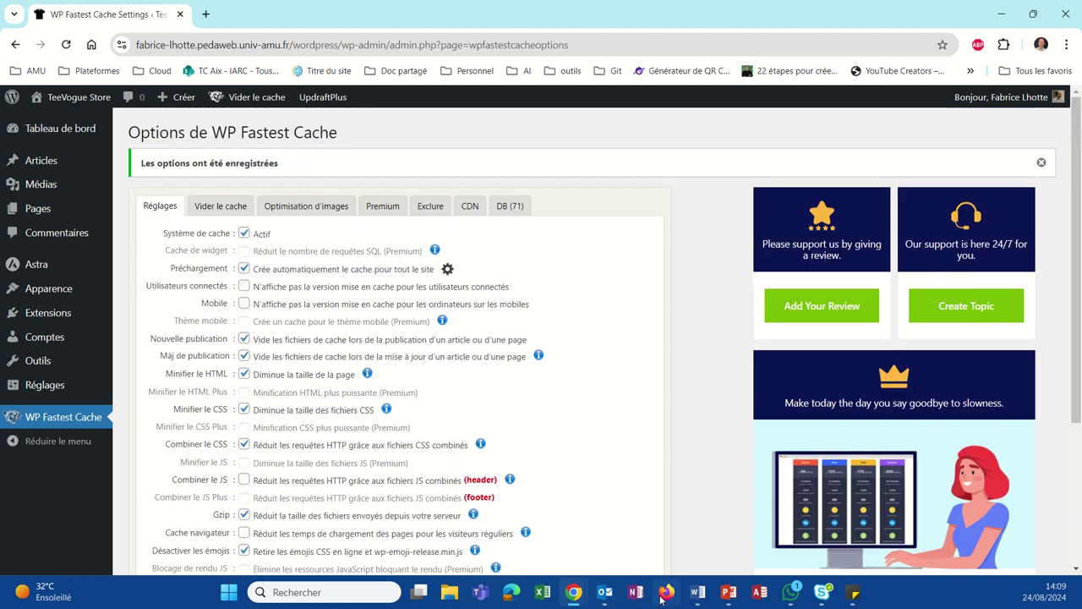
pyautogui.click(134, 51)
pyautogui.moveTo(134, 51); pyautogui.dragTo(338, 73)
pyautogui.hotkey('ctrl', 'c')
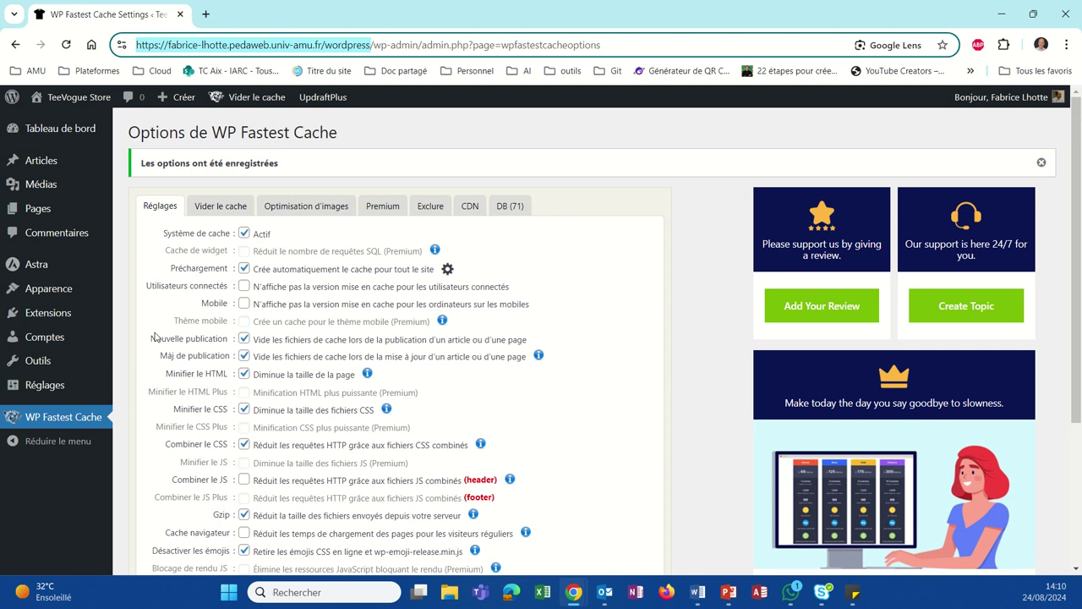
pyautogui.moveTo(112, 354)
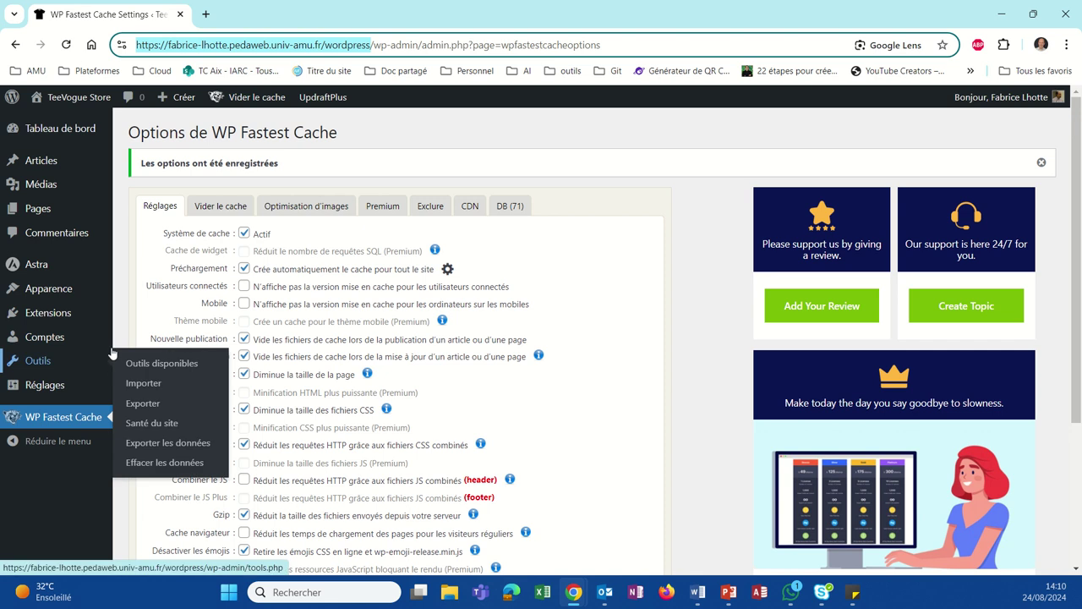
# In Firefox, sign in to the CAS portal with the username and password, retrying after an error
pyautogui.click(669, 593)
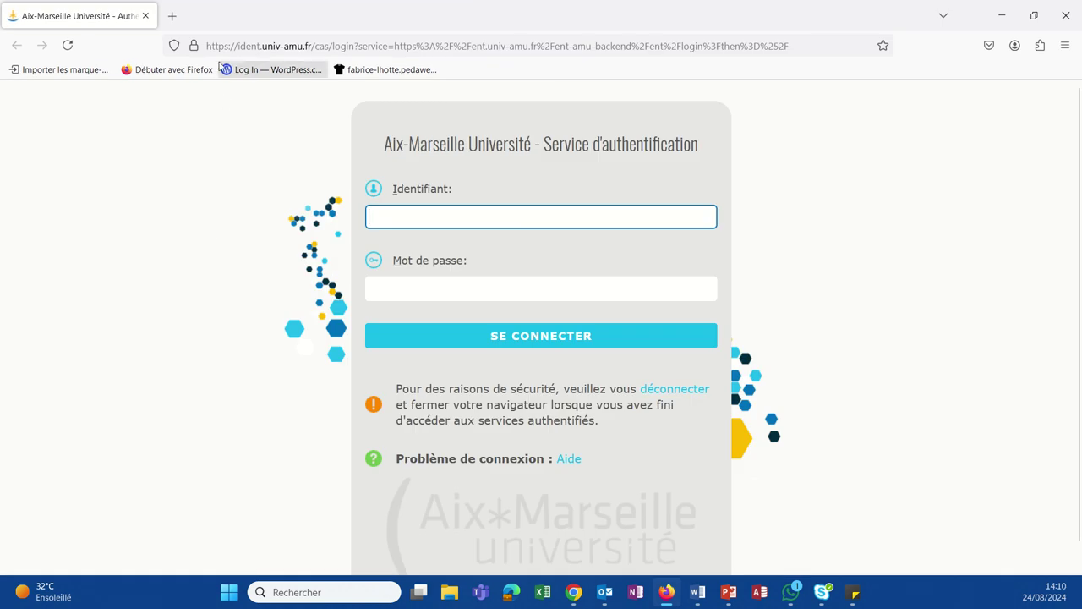
pyautogui.write('flhotte')
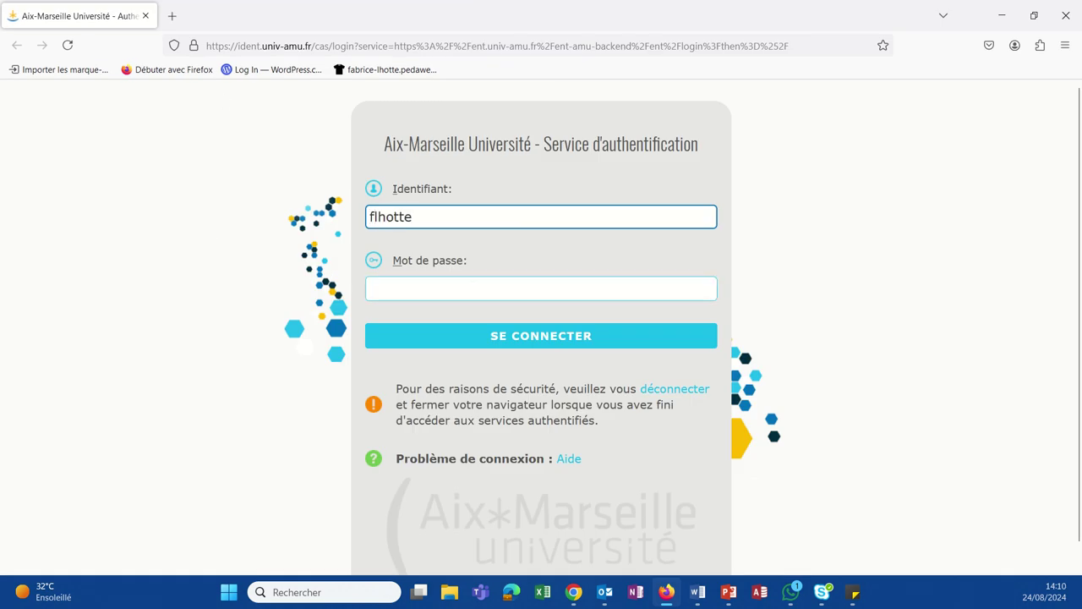
pyautogui.press('Tab')
pyautogui.write('•••••')
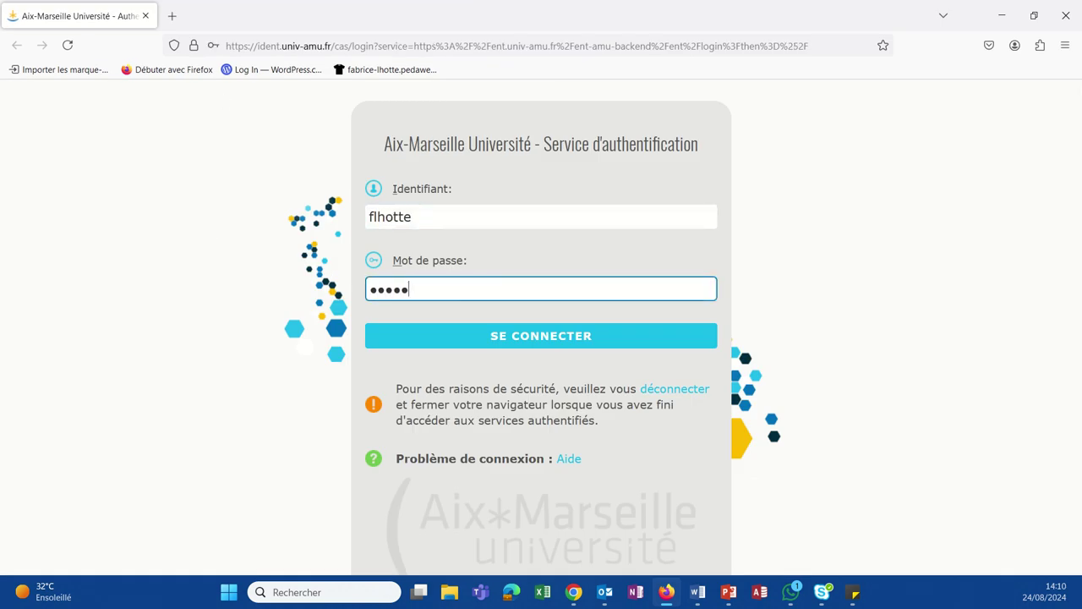
pyautogui.write('•••••')
pyautogui.press('Return')
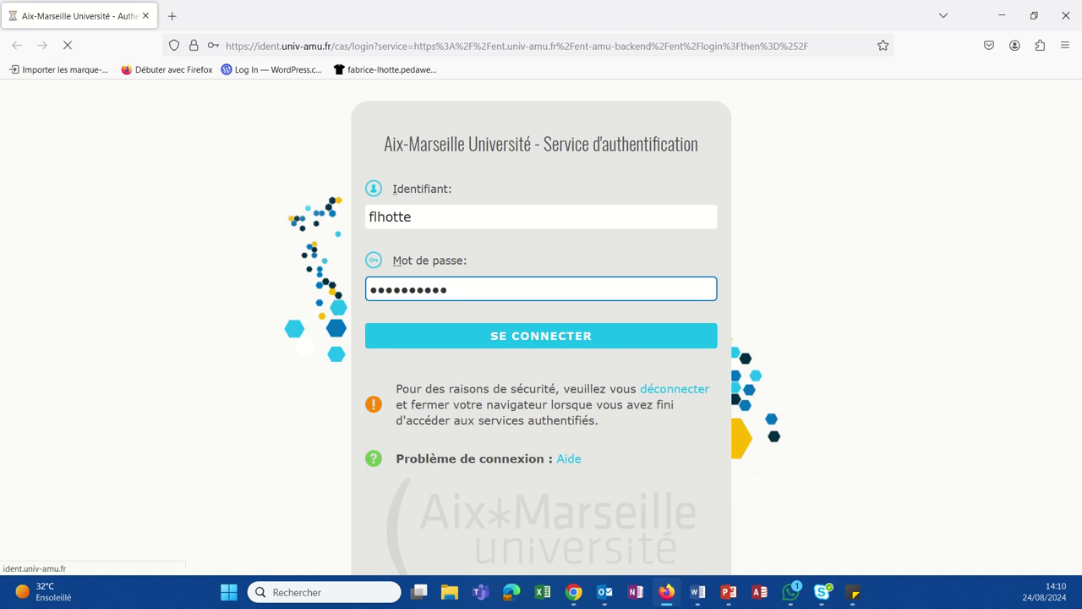
pyautogui.write('flhotte')
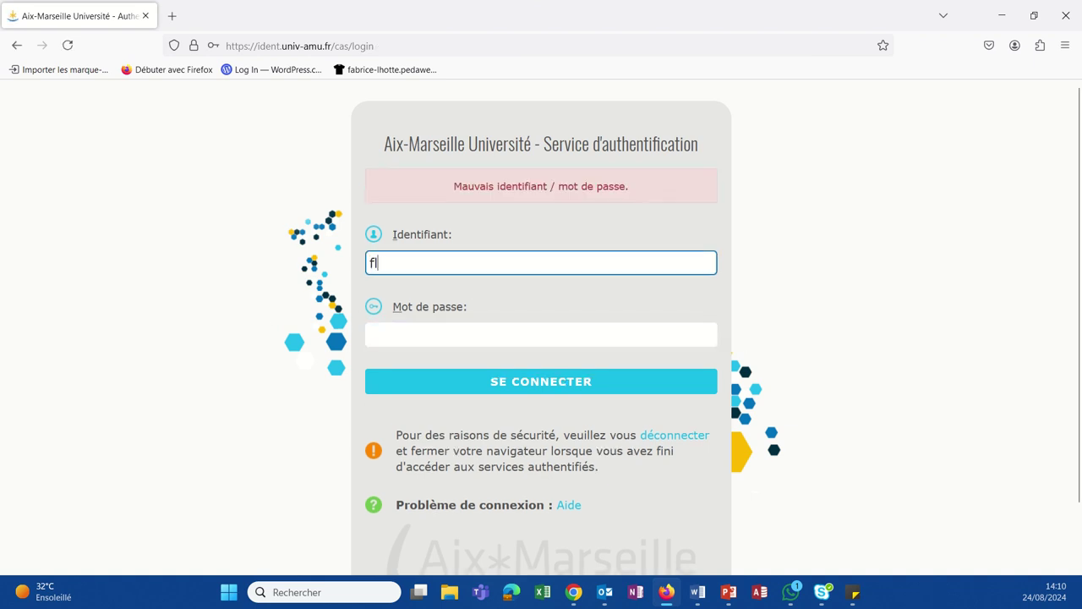
pyautogui.press('Tab')
pyautogui.write('••••••')
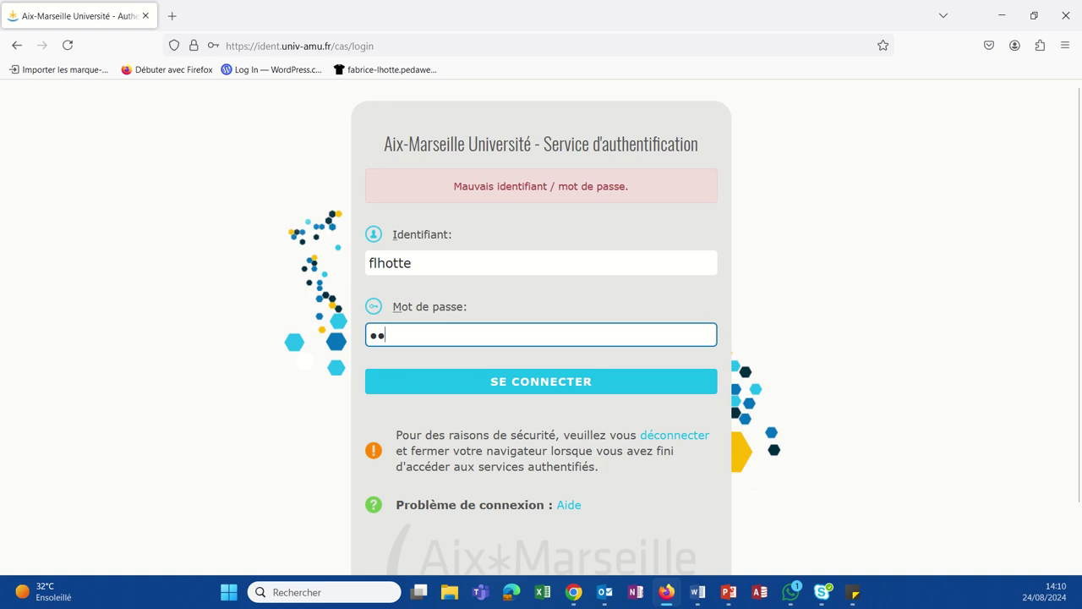
pyautogui.write('•••••')
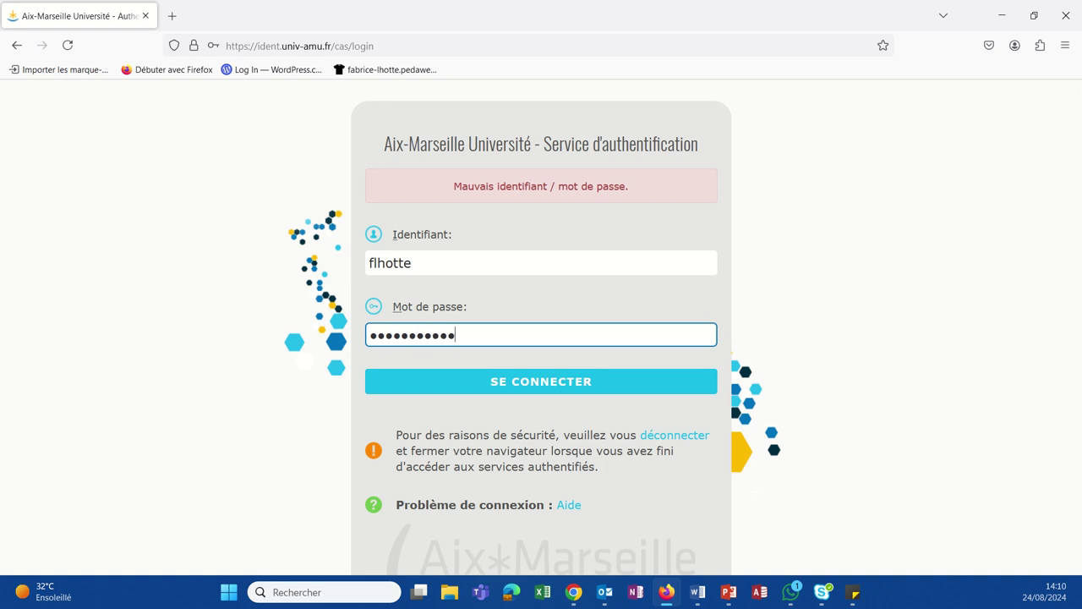
pyautogui.press('Return')
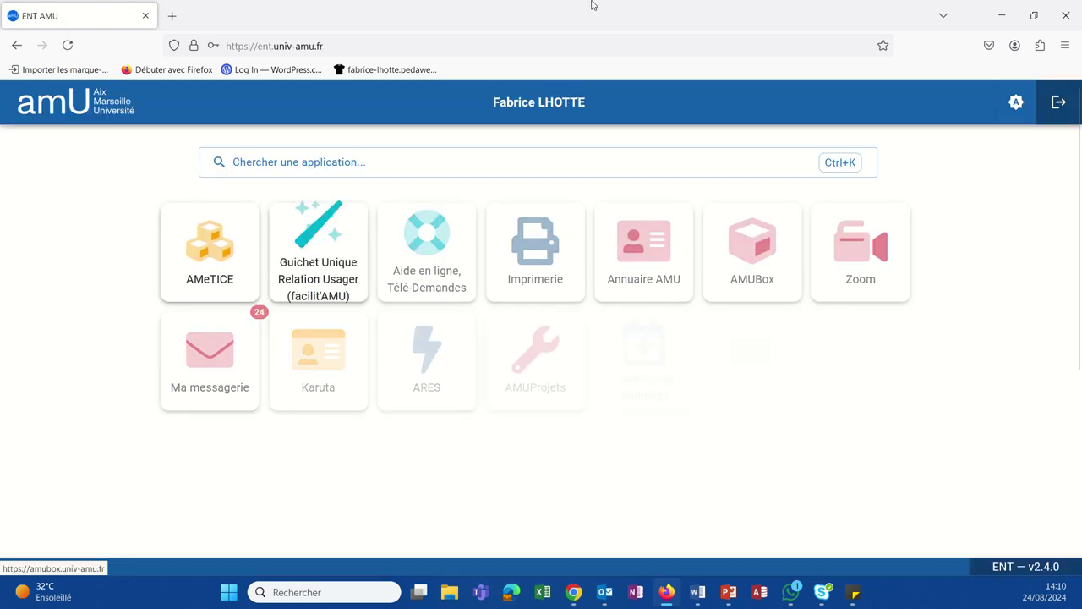
# Paste the TeeVogue Store site address into the address bar and load its home page
pyautogui.click(260, 44)
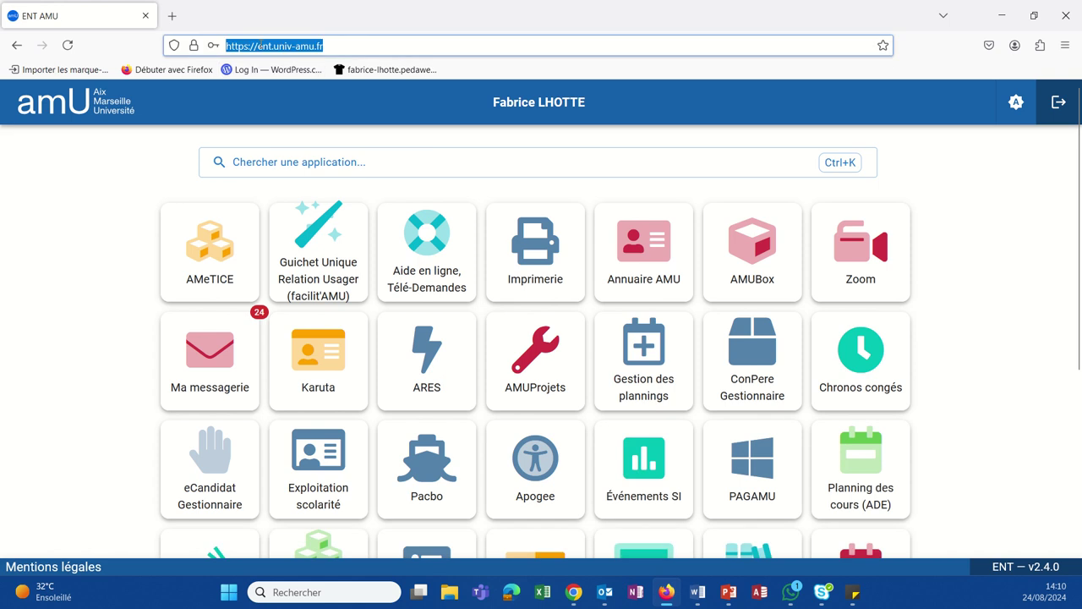
pyautogui.hotkey('ctrl', 'v')
pyautogui.press('Return')
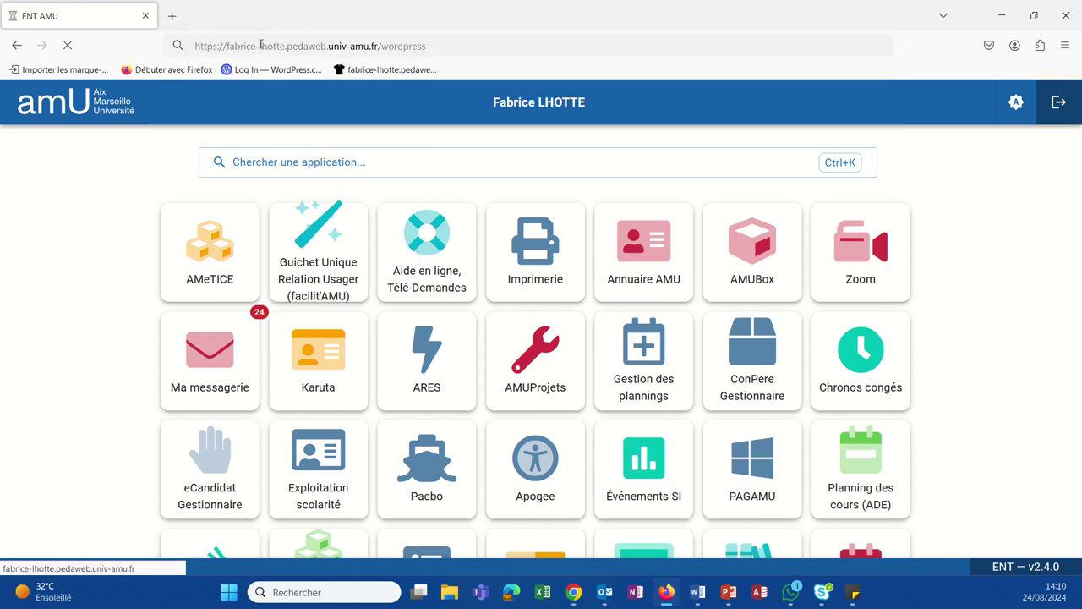
pyautogui.scroll(-10, 840, 346)
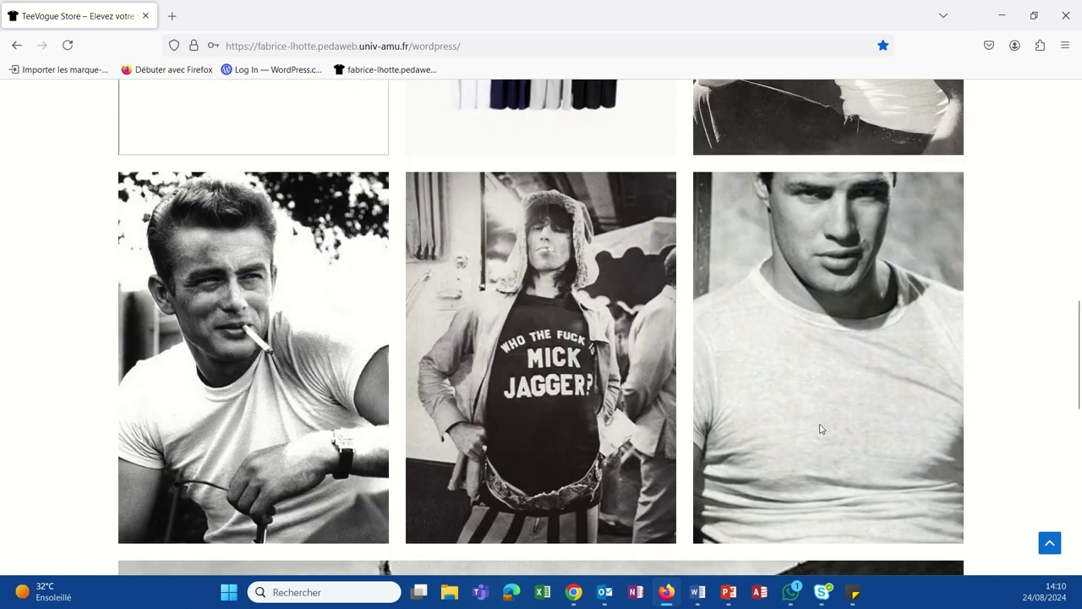
# Browse the Le blog, A propos and Contactez nous pages, then open and close the Tee-Klub partner tab
pyautogui.scroll(10, 827, 423)
pyautogui.scroll(2, 922, 161)
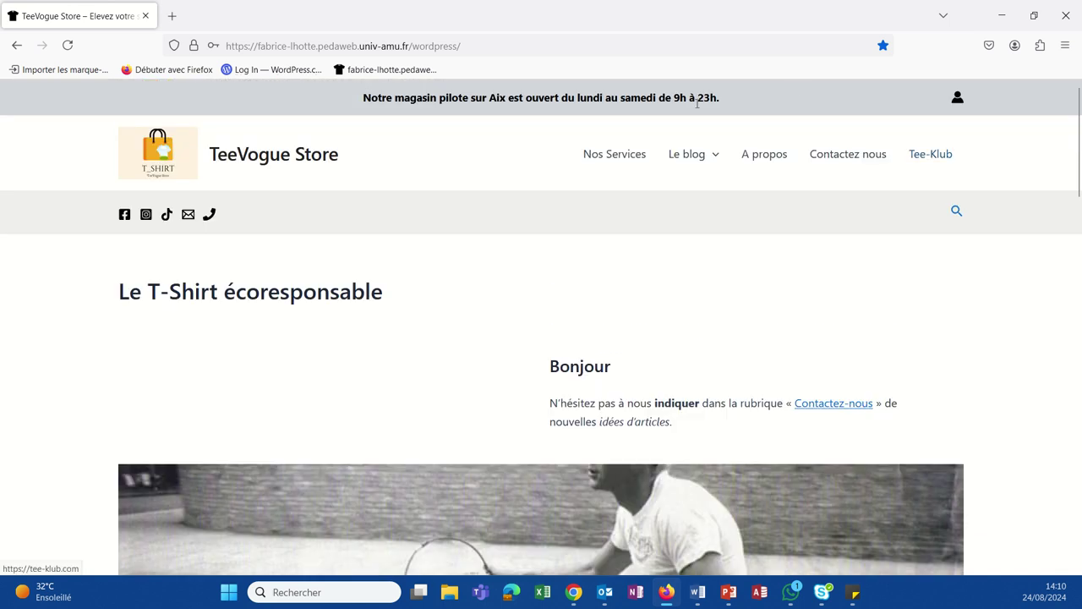
pyautogui.click(683, 155)
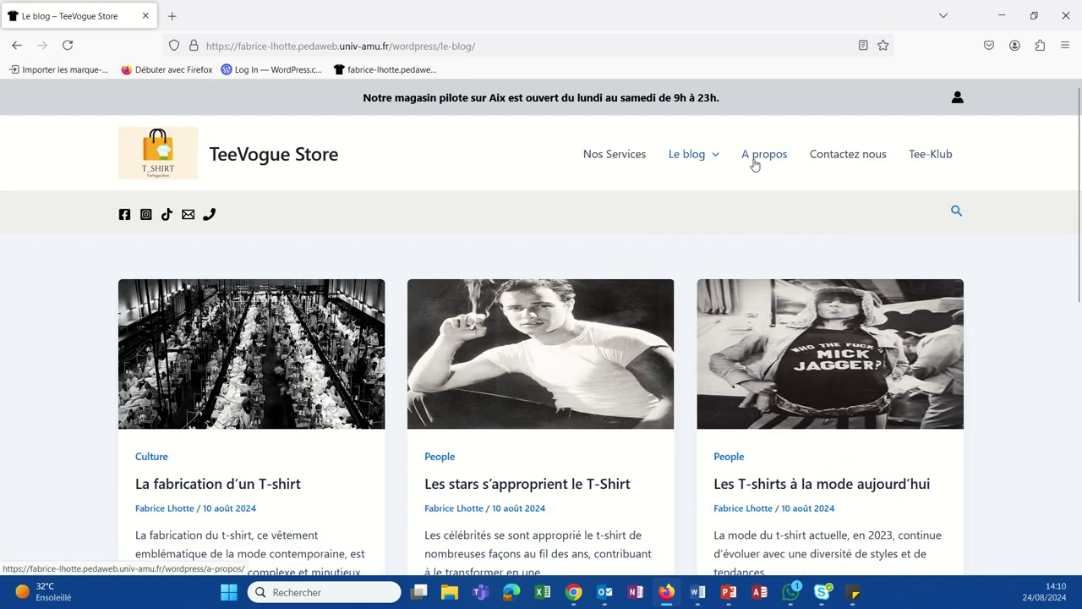
pyautogui.click(760, 161)
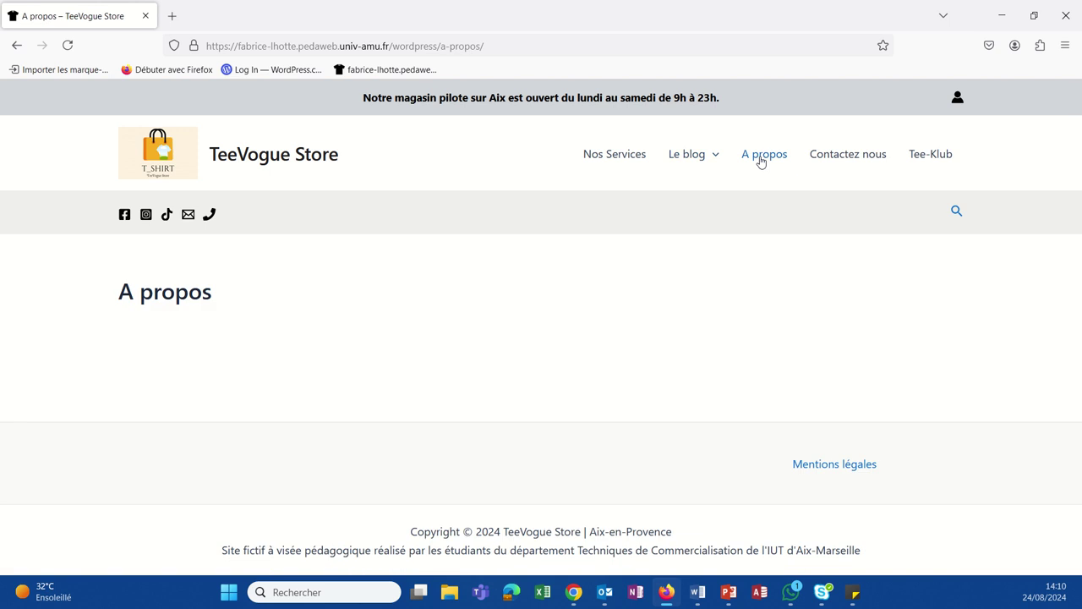
pyautogui.click(828, 155)
pyautogui.click(924, 157)
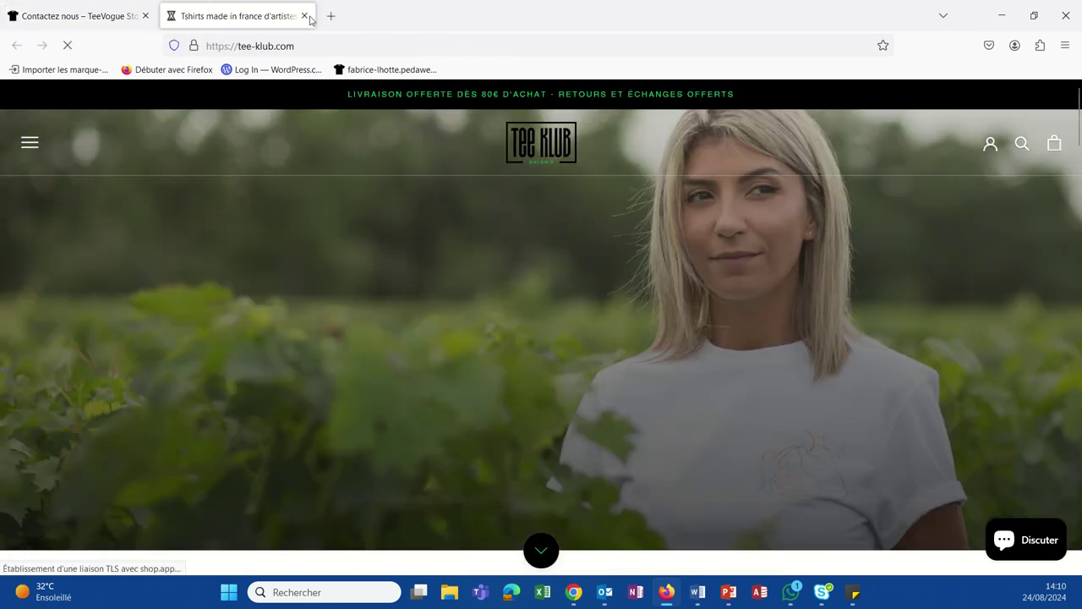
pyautogui.click(305, 16)
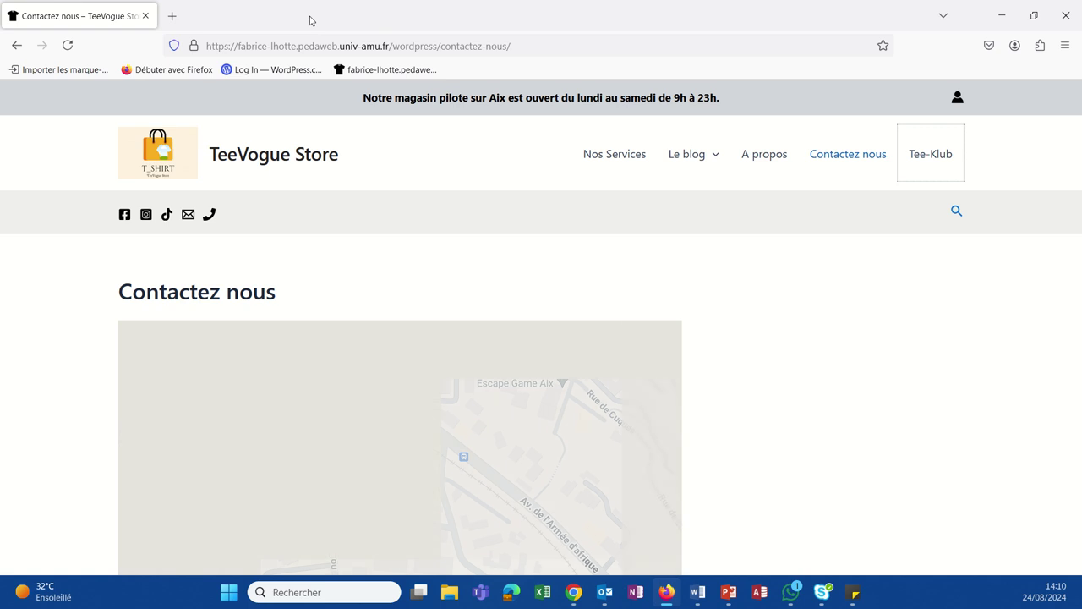